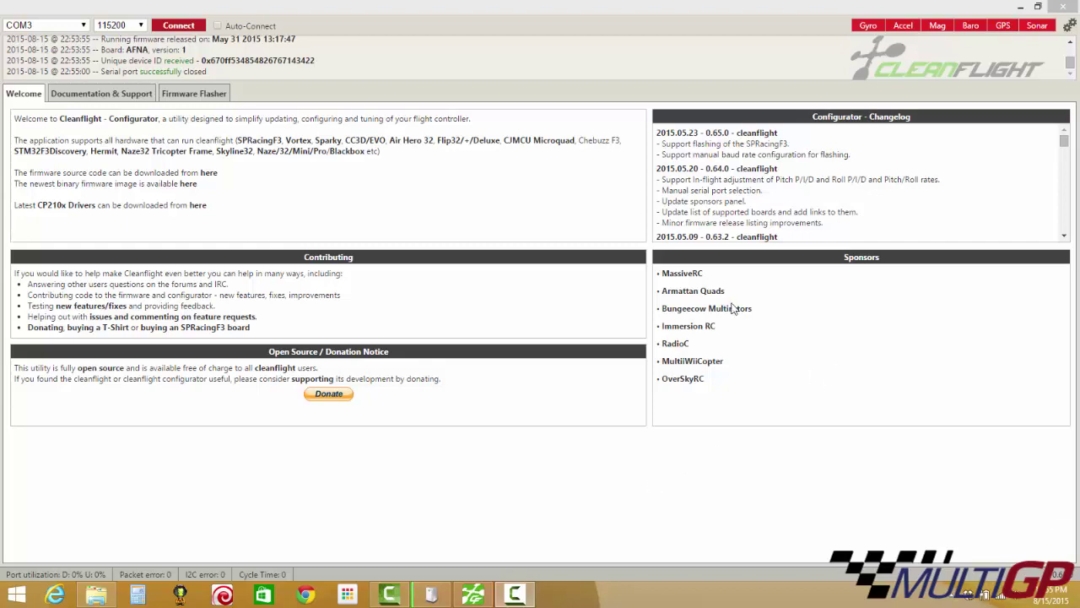
- Connect to the flight controller on COM3 at 115200 baud and view its live receiver channels
click(171, 26)
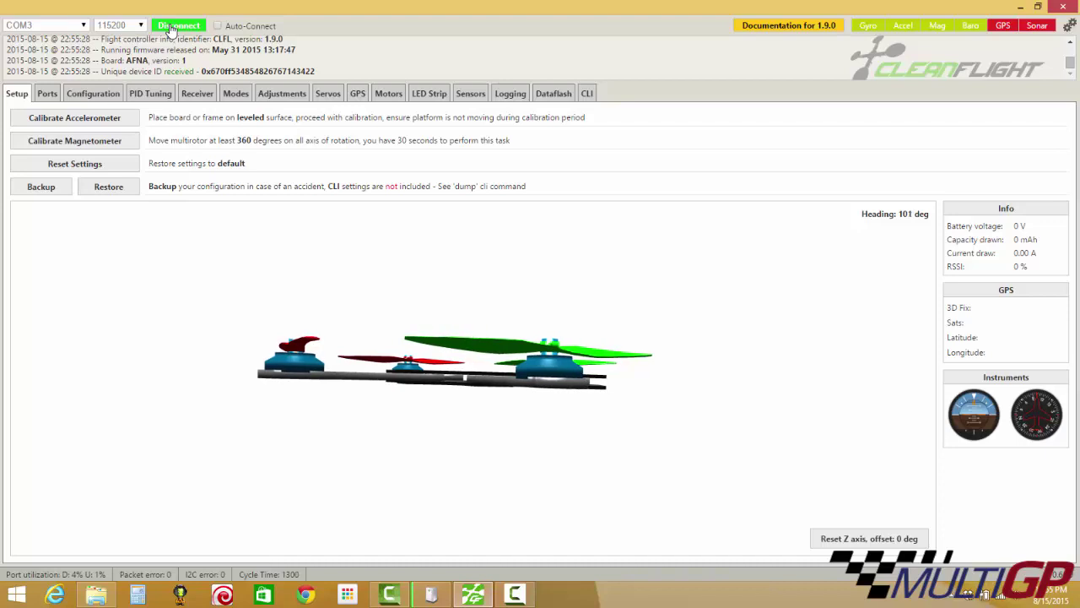
click(187, 97)
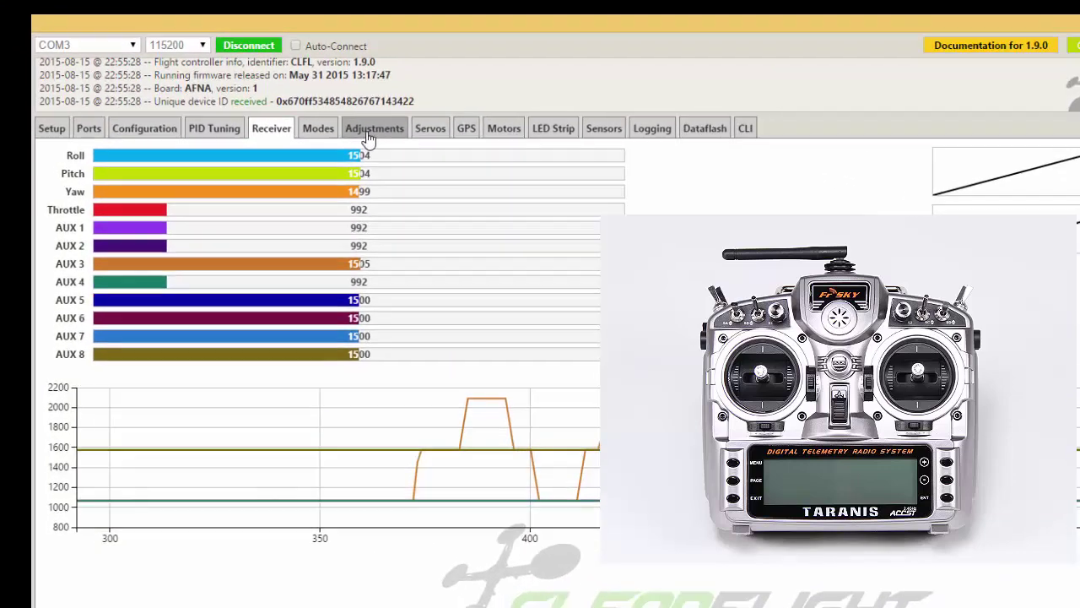
- Enable the first adjustment switch on channel AUX 4 with an active range of 900 to 1125
click(313, 112)
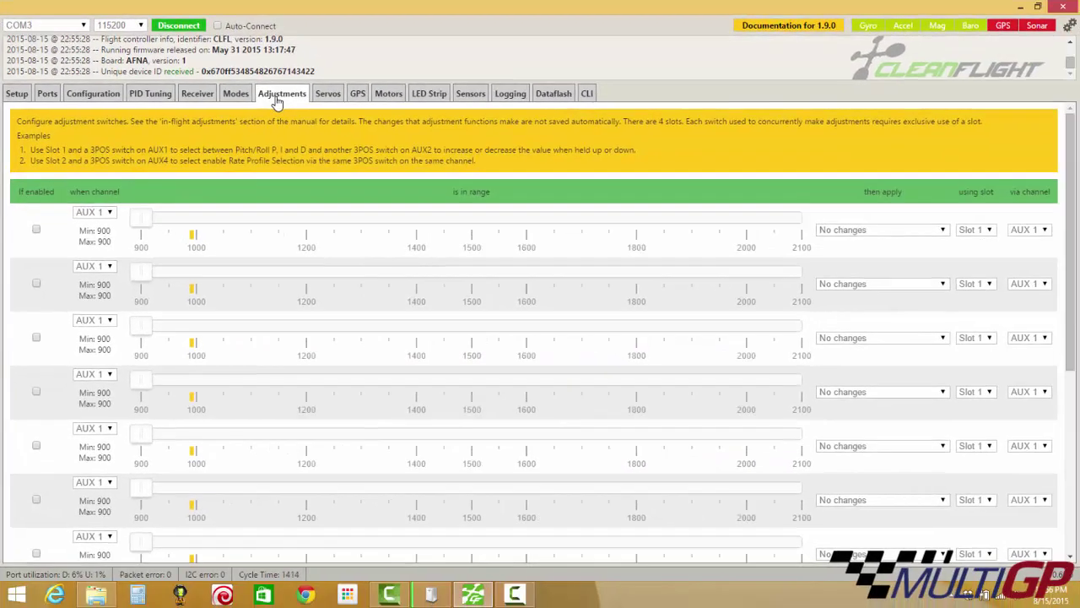
click(36, 230)
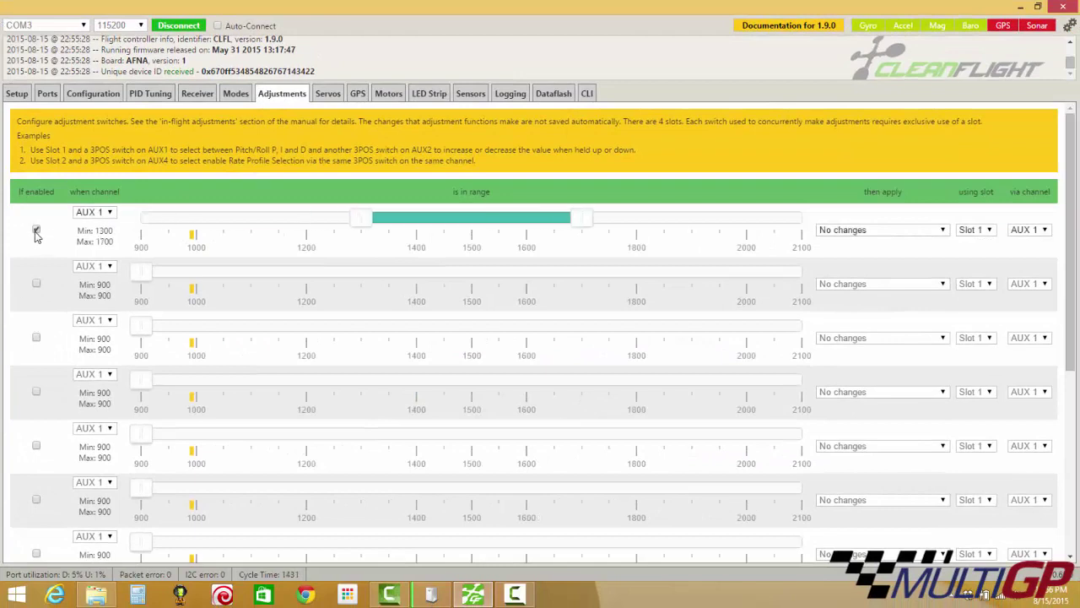
click(104, 213)
click(90, 256)
drag(366, 222, 103, 244)
drag(586, 240, 266, 237)
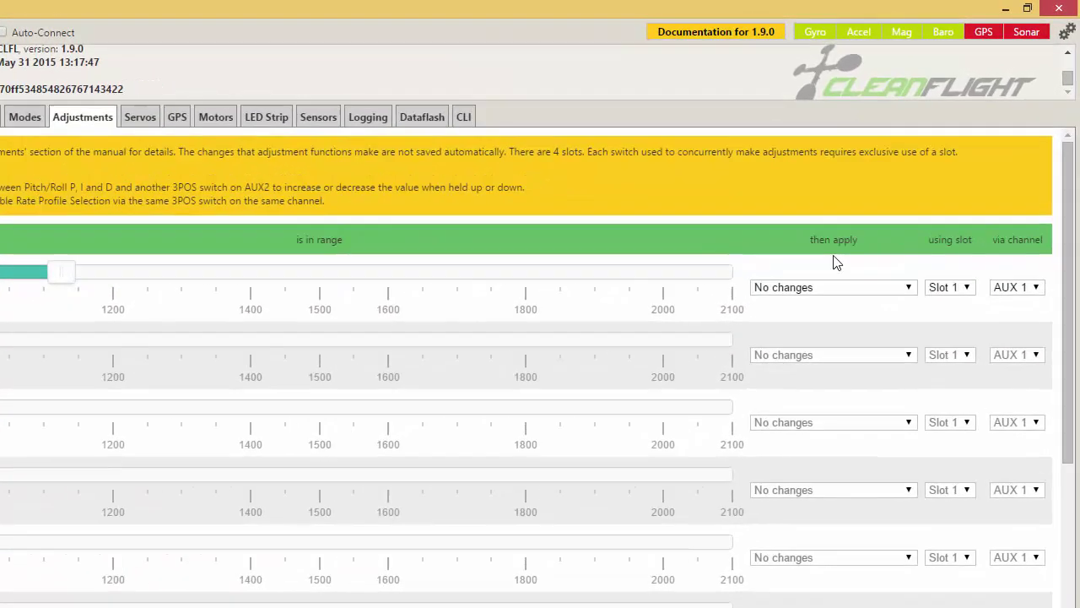
- Have the first adjustment apply Pitch & Roll P Adjustment via channel AUX 3
click(834, 287)
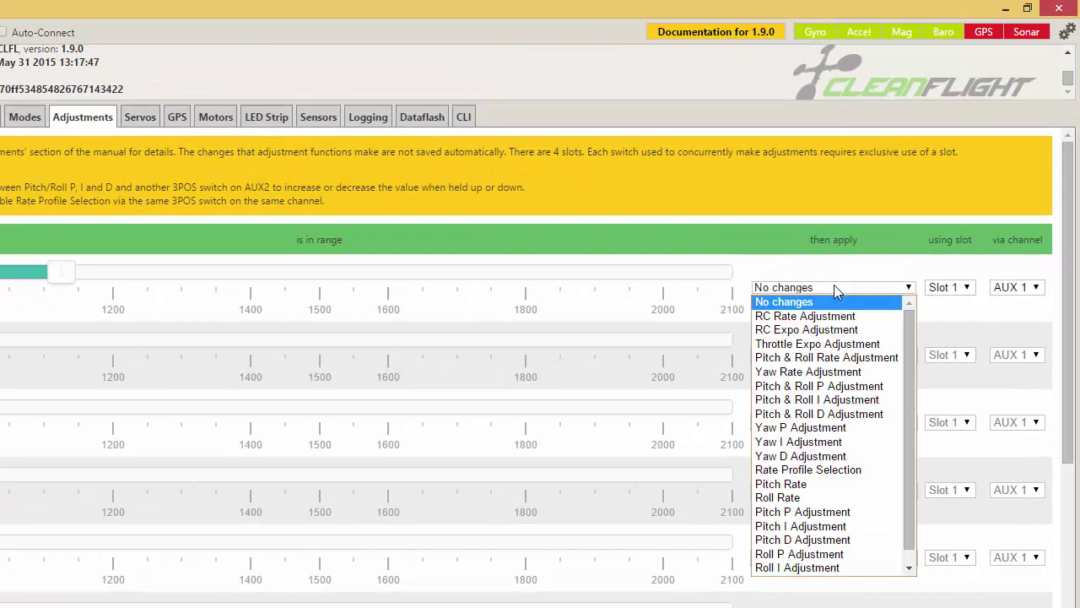
click(842, 390)
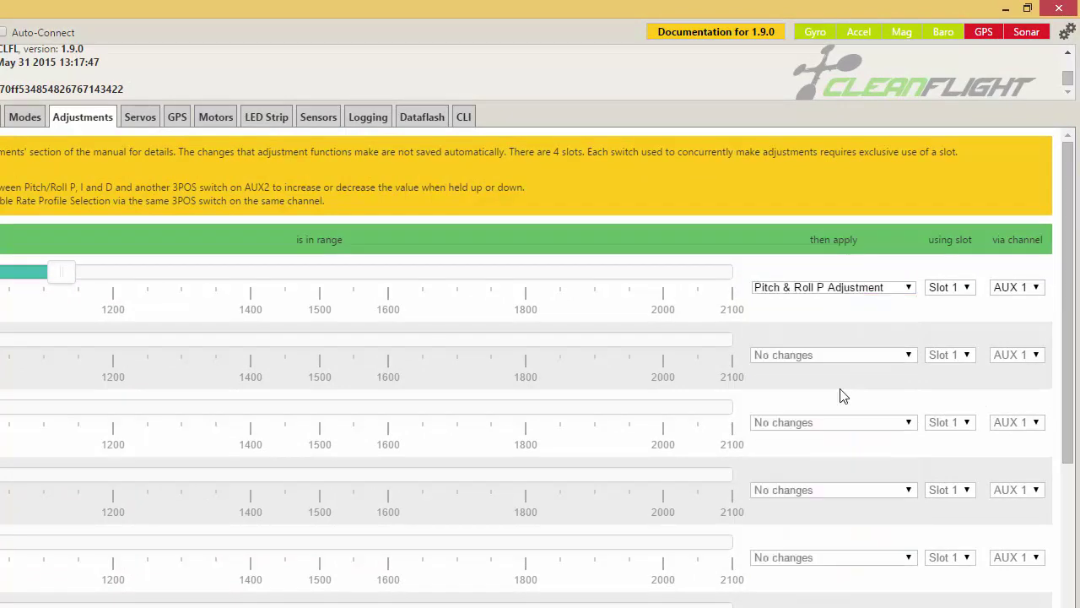
click(1018, 288)
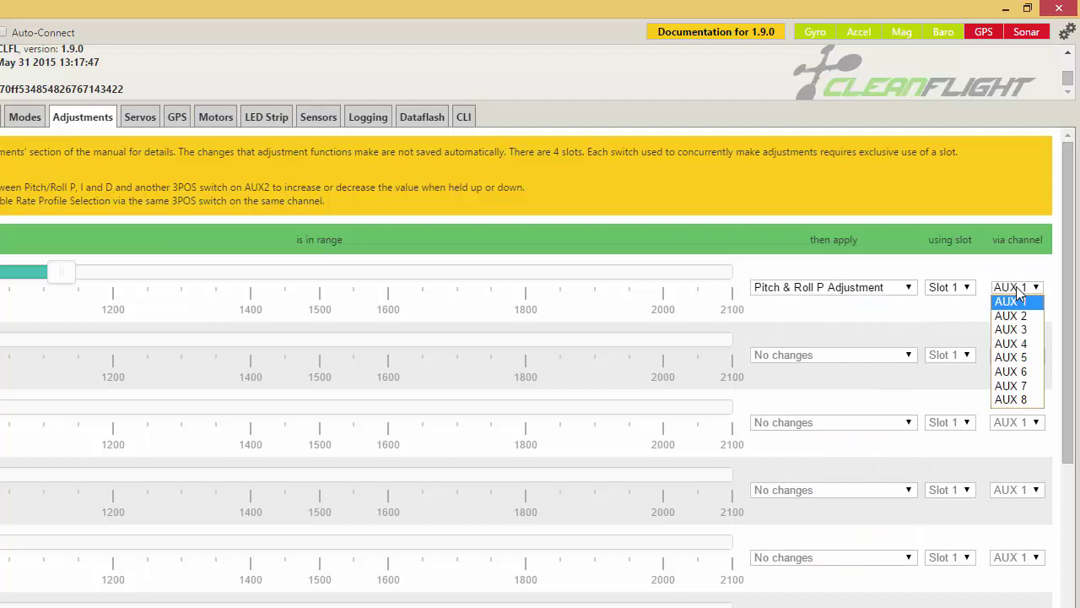
click(1021, 329)
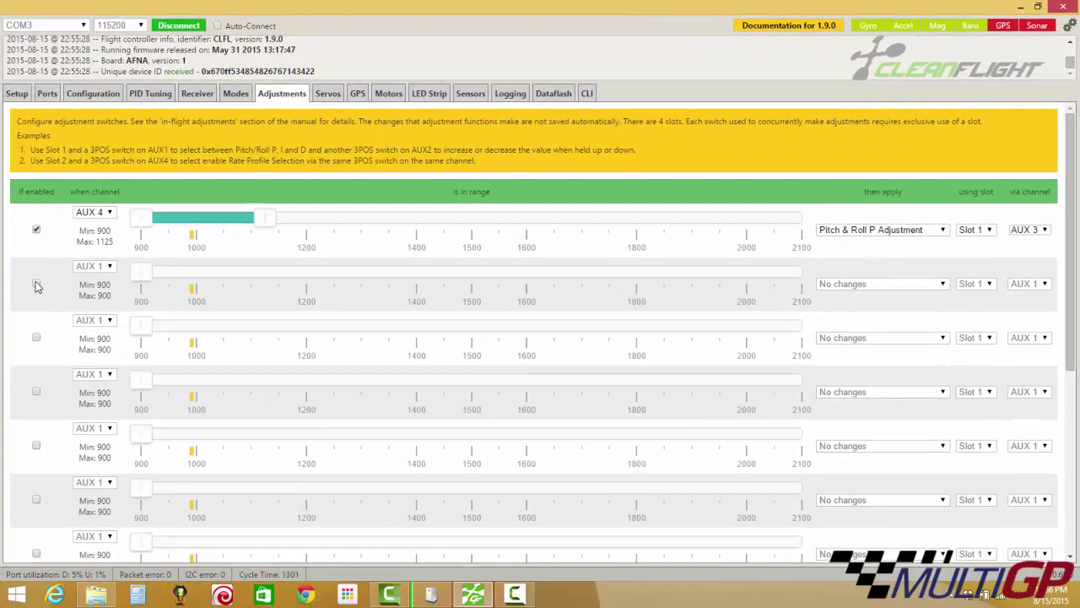
- Enable the second adjustment on AUX 4 with range 1300 to 1700, applying Pitch & Roll I Adjustment via AUX 3
click(36, 284)
click(94, 267)
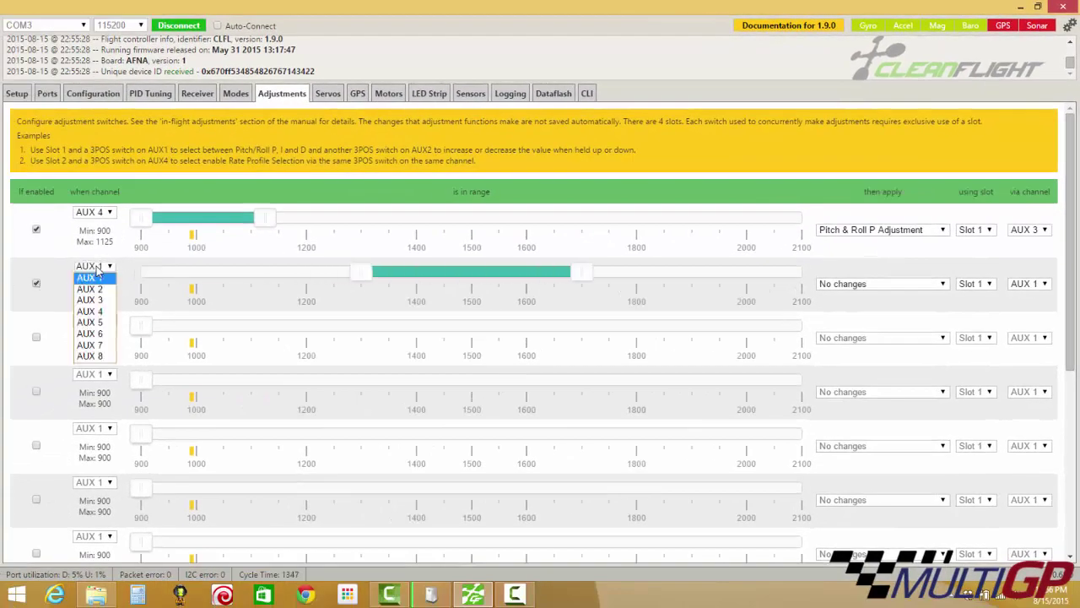
click(91, 310)
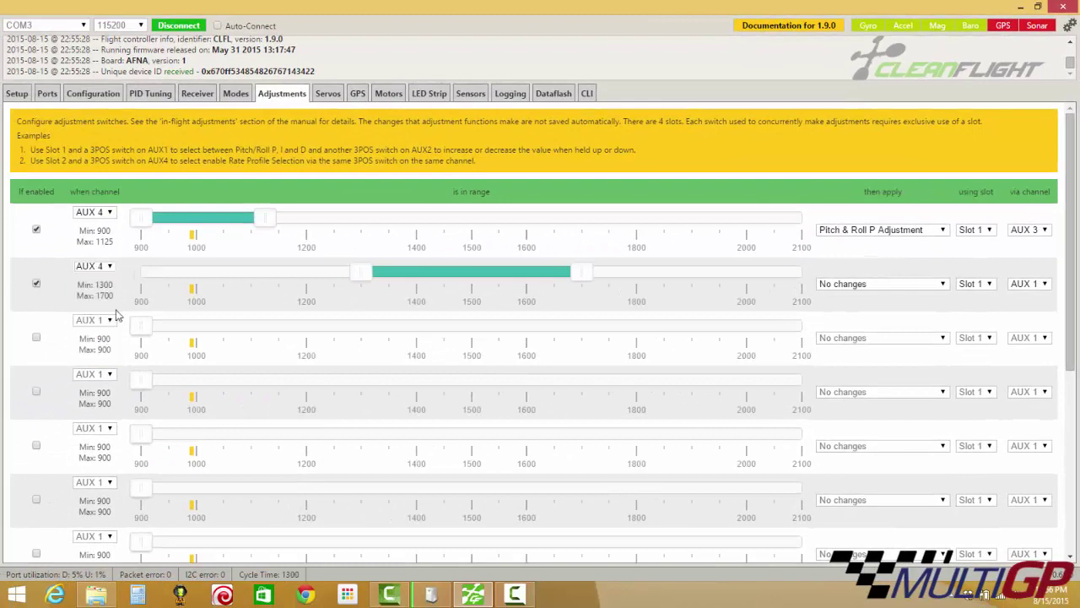
click(932, 285)
click(908, 378)
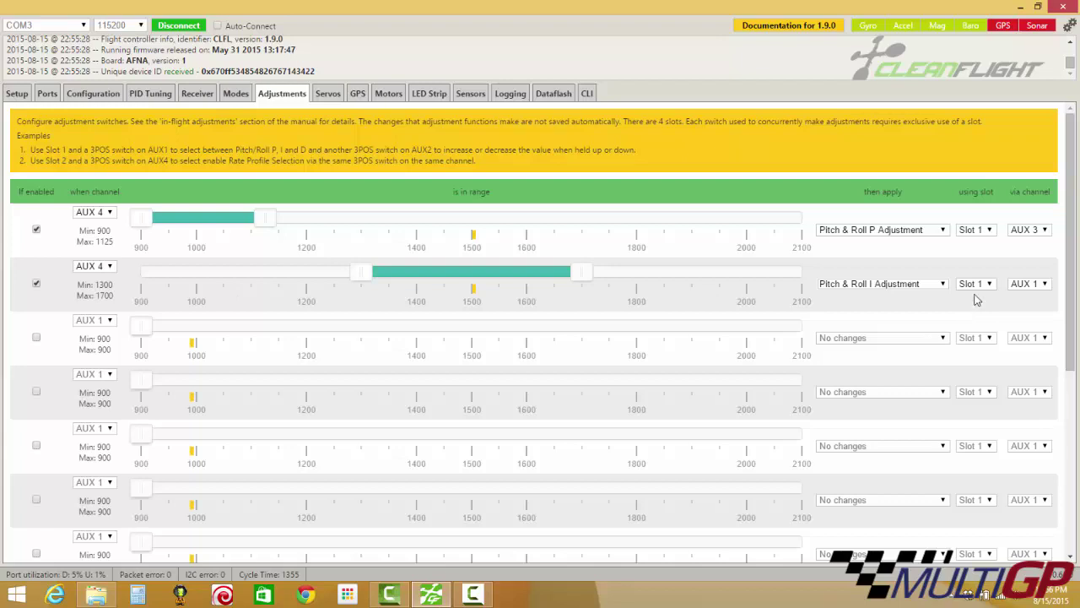
click(1028, 284)
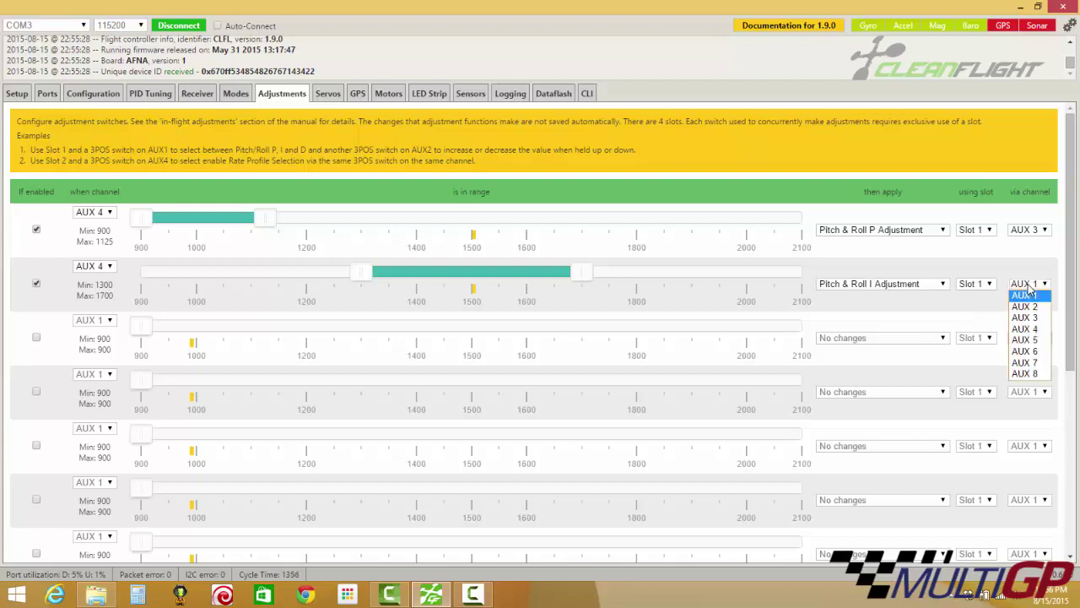
click(1038, 325)
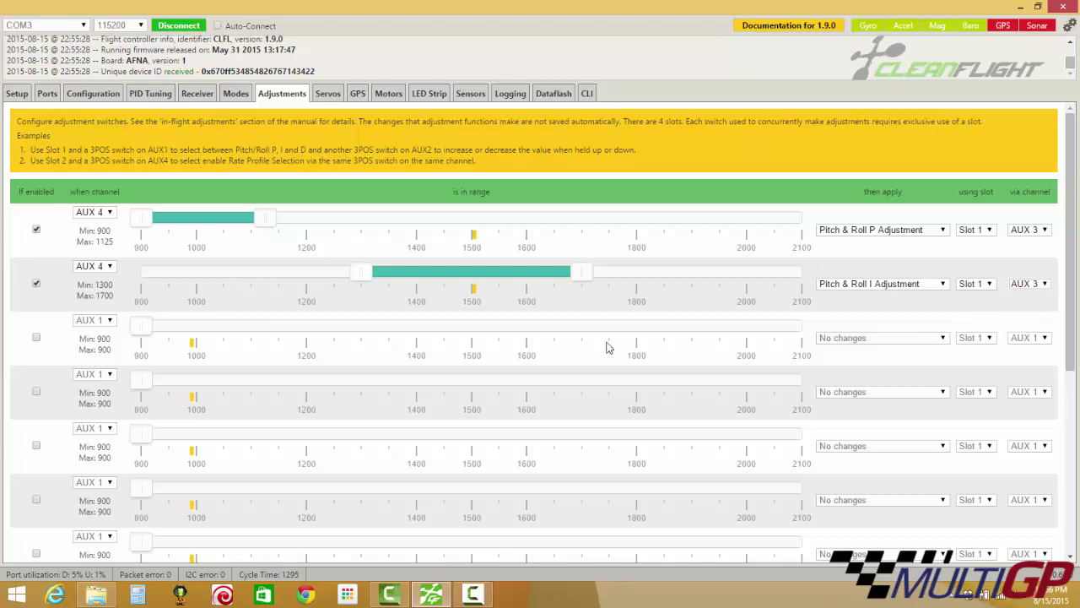
- Enable the third adjustment on channel AUX 4 with an active range of 1800 to 2100
click(36, 338)
click(94, 320)
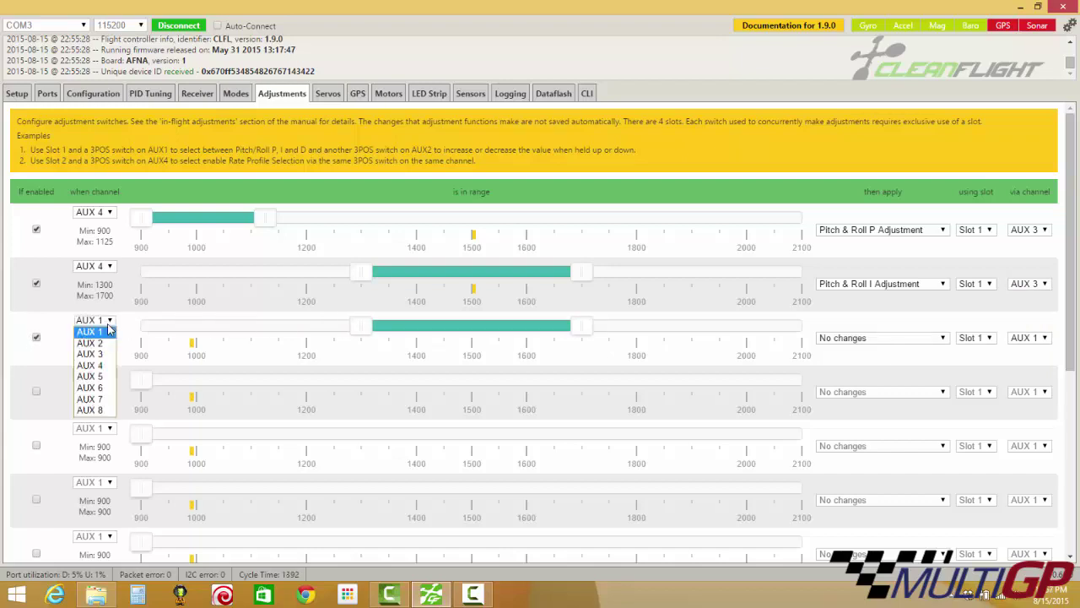
click(90, 365)
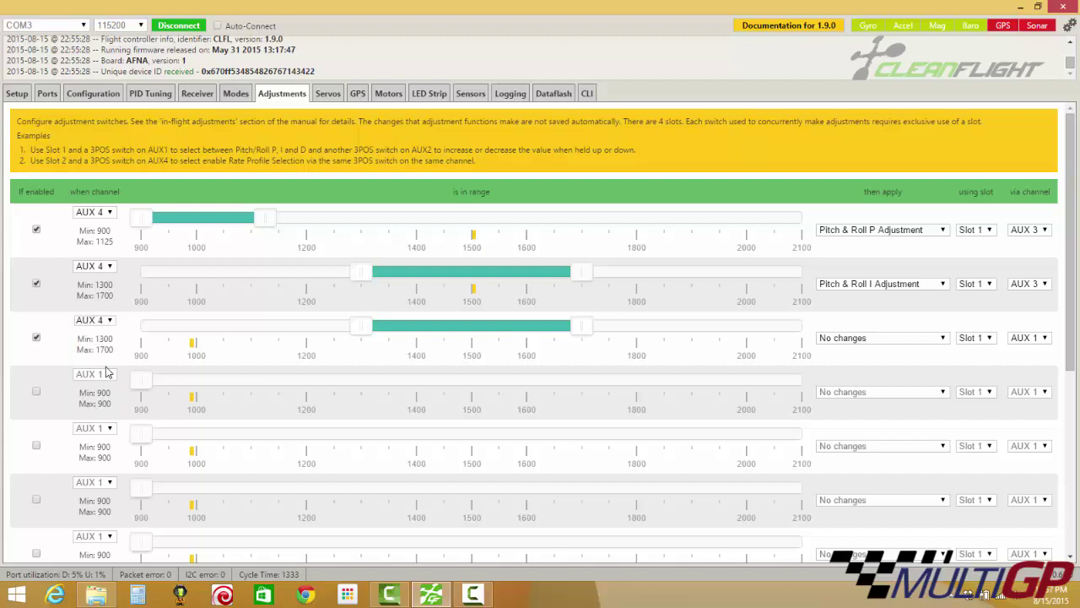
drag(574, 335, 804, 324)
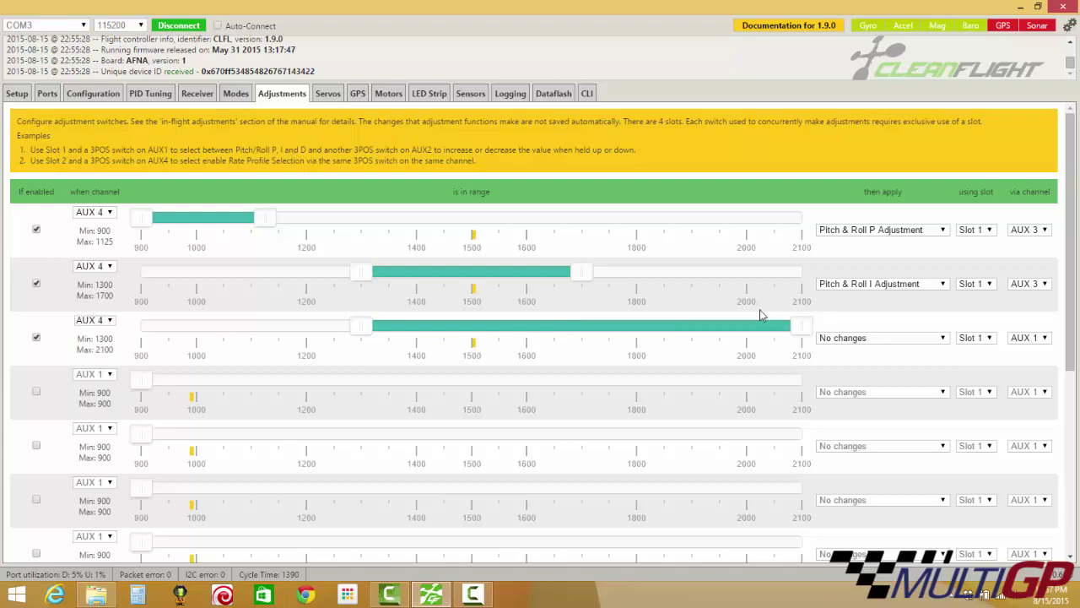
drag(367, 335, 643, 327)
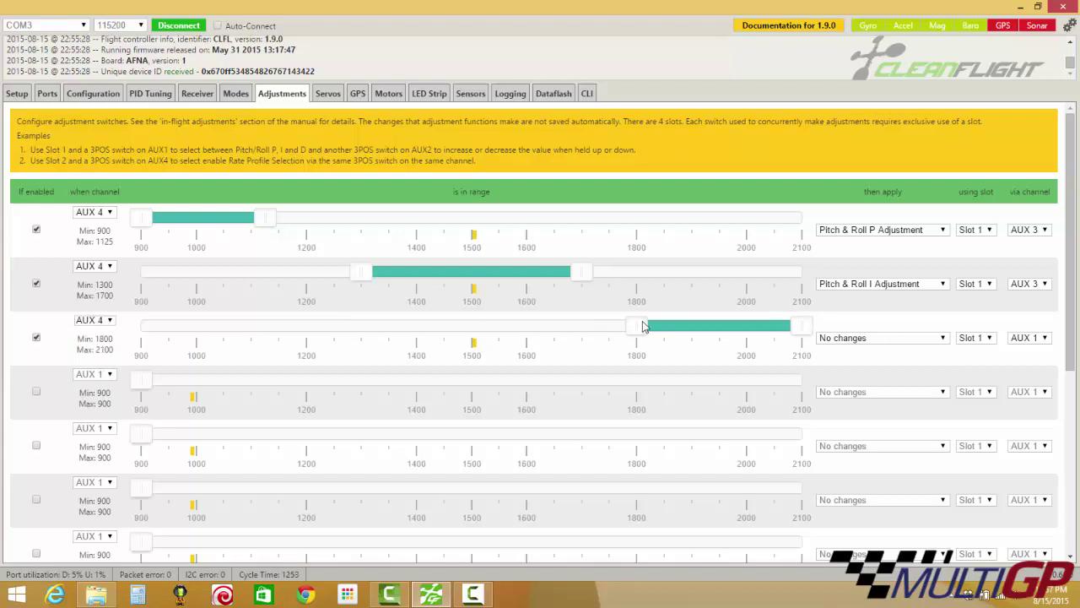
- Have the third adjustment apply Pitch & Roll D Adjustment via AUX 3, and save the adjustment settings
click(882, 338)
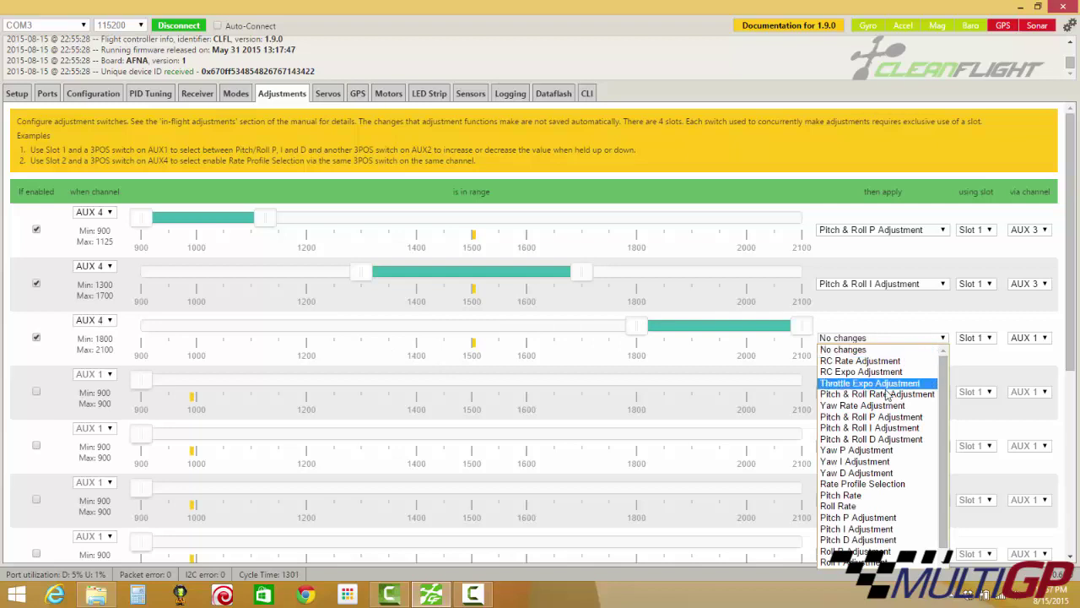
click(893, 440)
click(1019, 339)
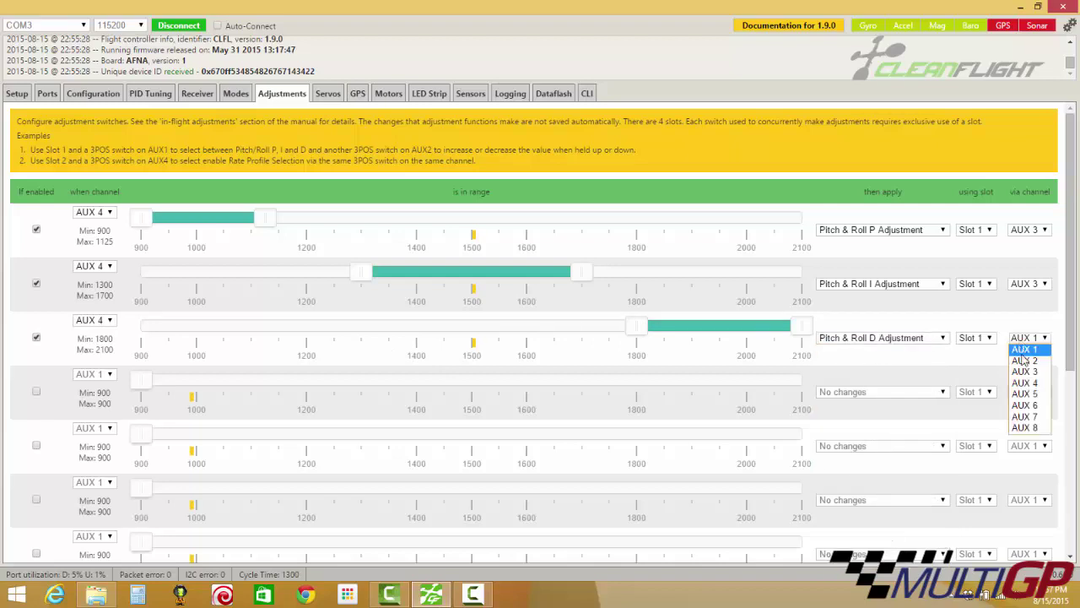
click(1029, 374)
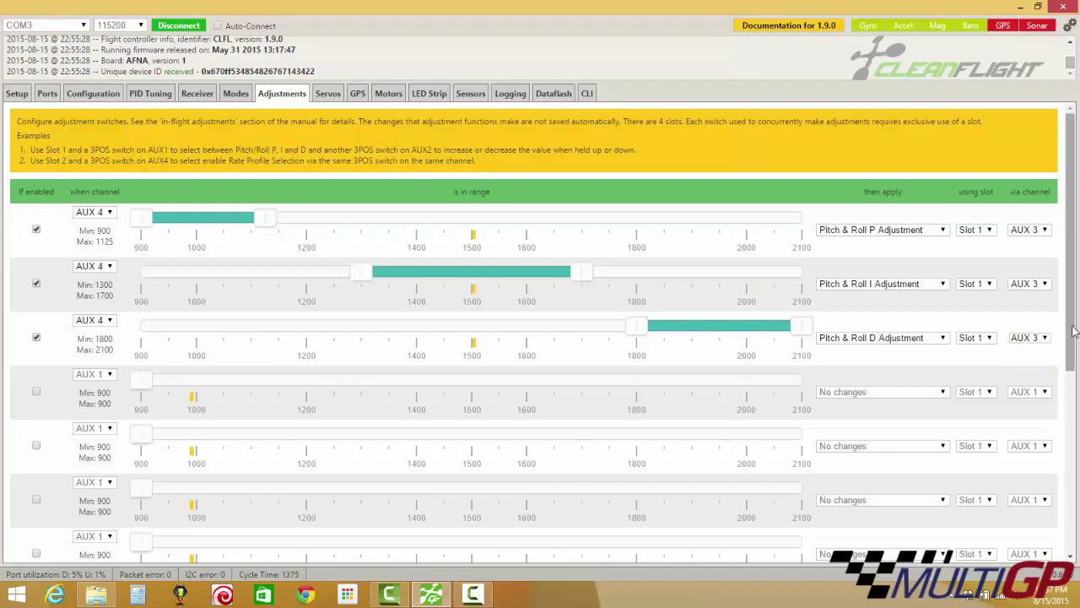
drag(1070, 333, 1076, 525)
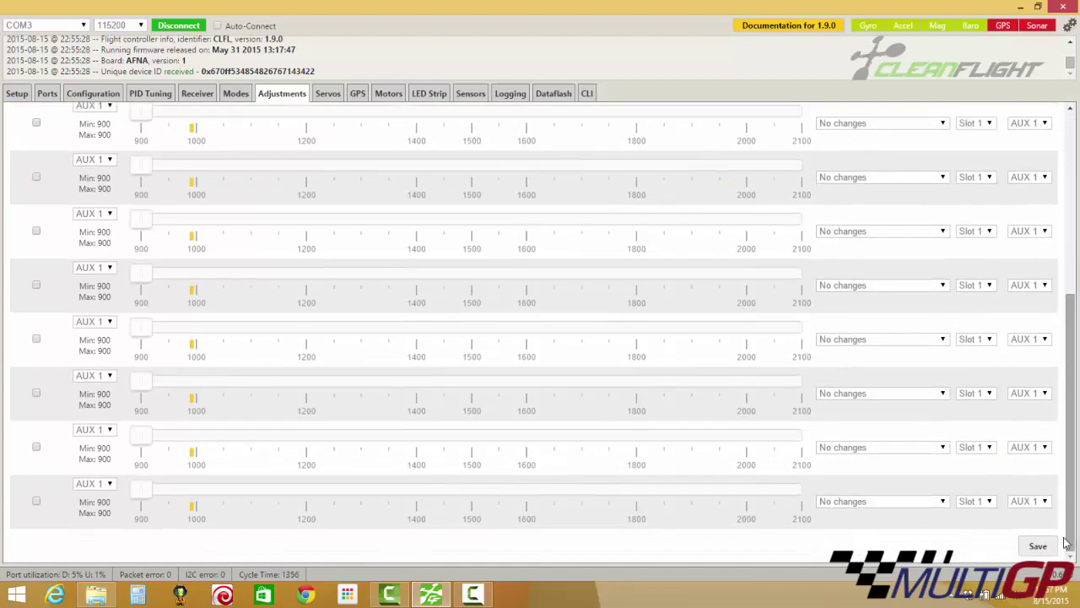
click(1037, 547)
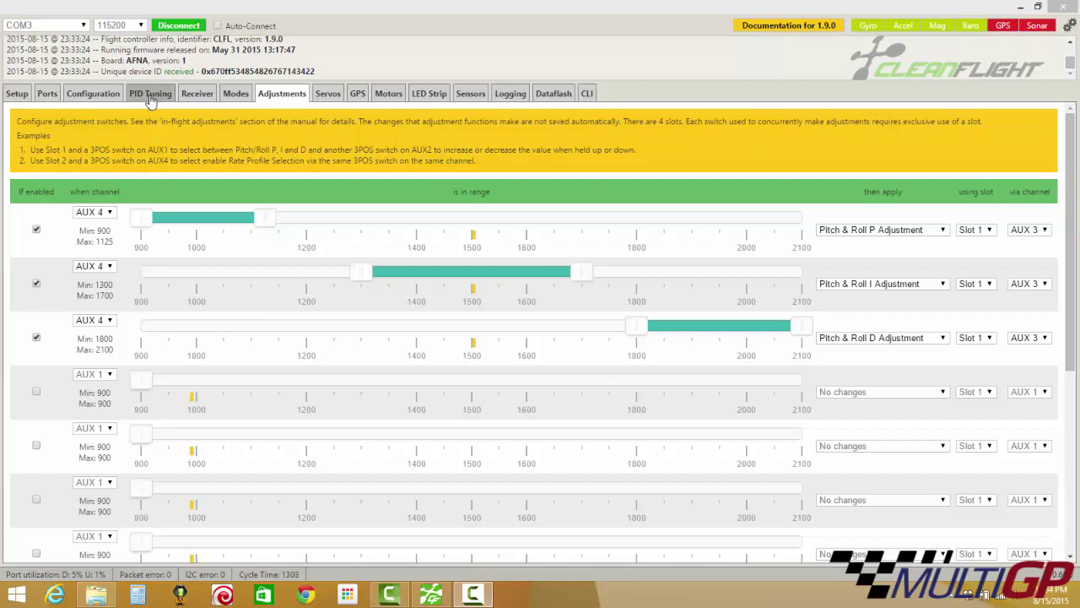
- Compare the roll and pitch proportional gains with the receiver channels before and after flipping the AUX 3 switch
click(187, 98)
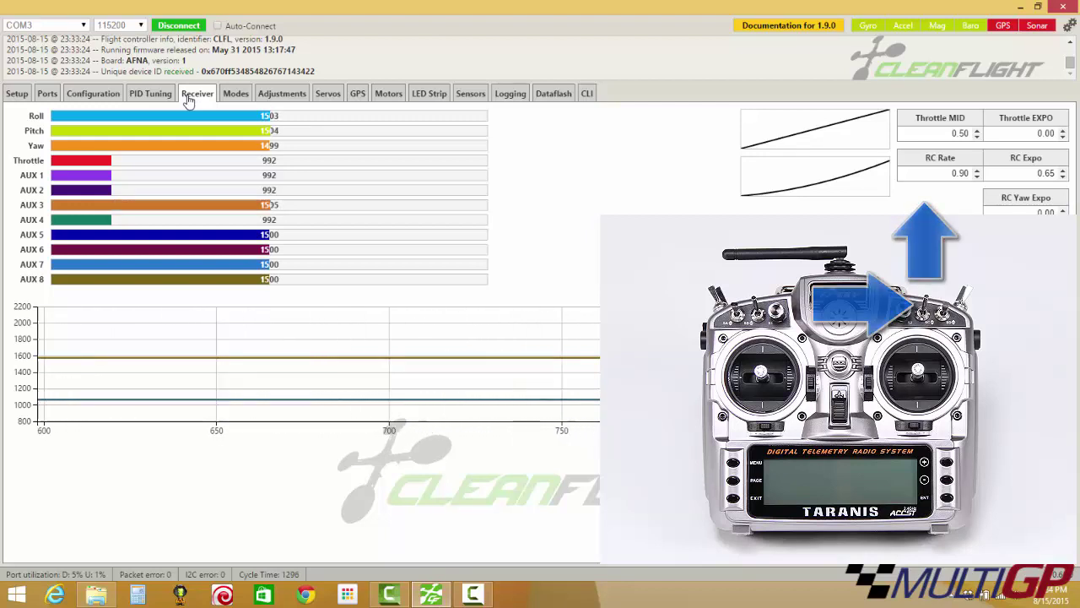
click(160, 98)
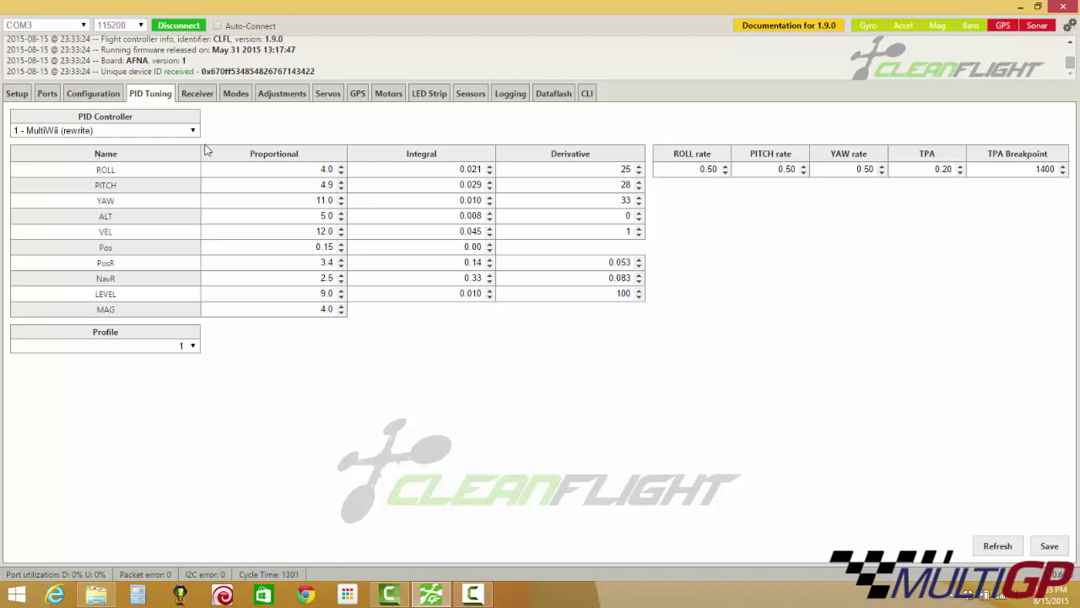
click(198, 94)
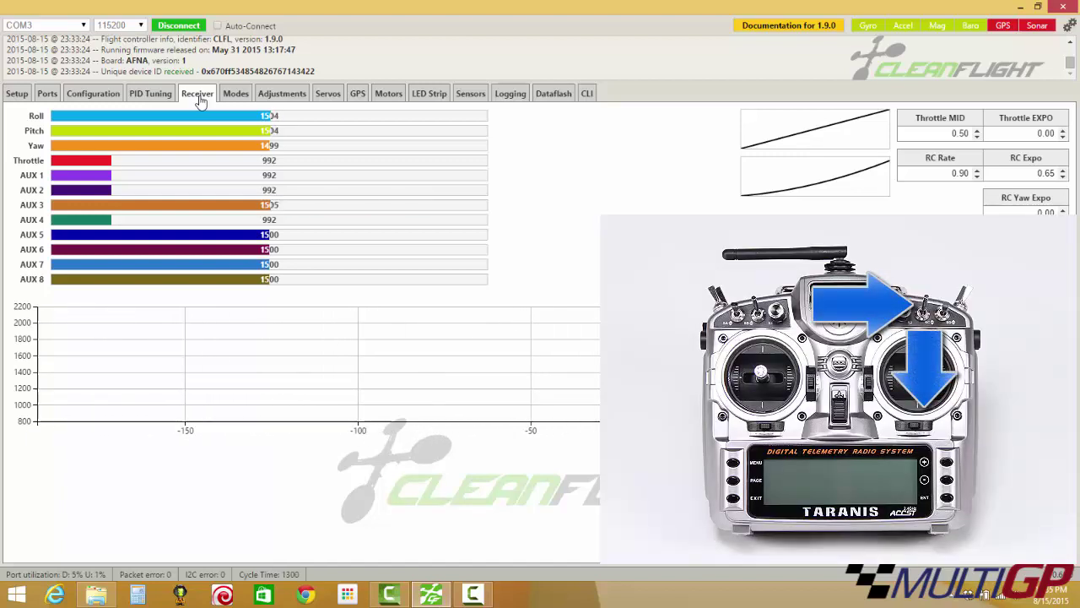
click(150, 94)
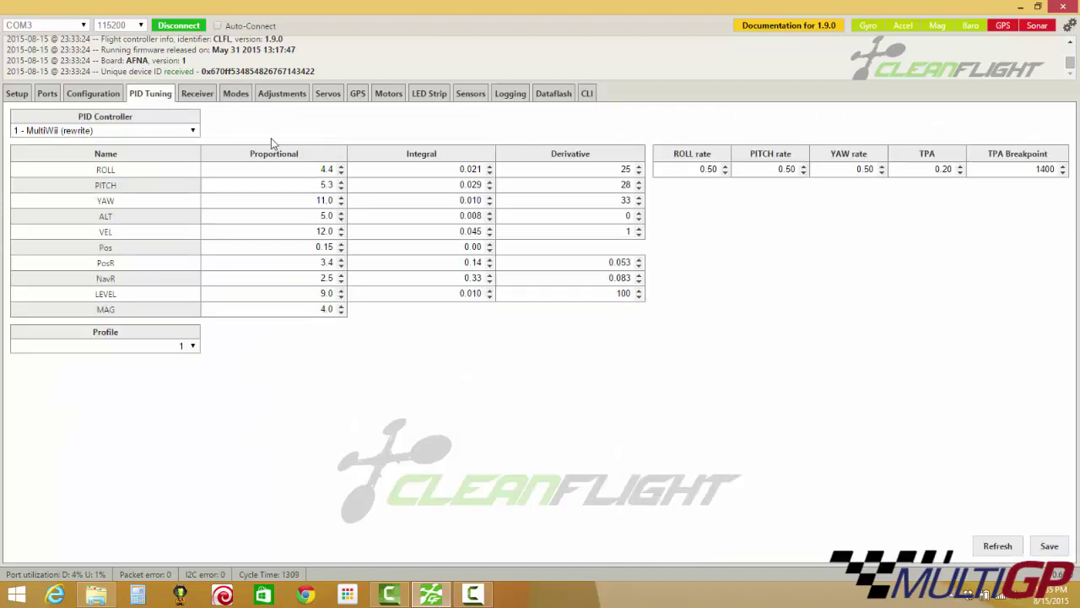
- Compare the roll and pitch integral gains with the receiver channels while AUX 4 is centred and the AUX 3 switch is flipped
click(201, 99)
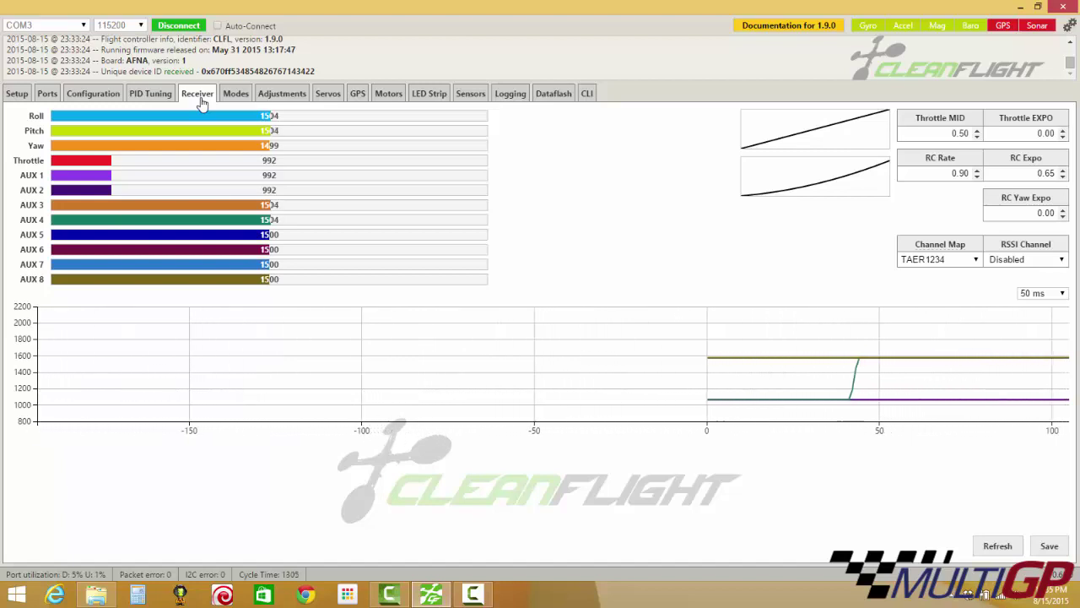
click(152, 94)
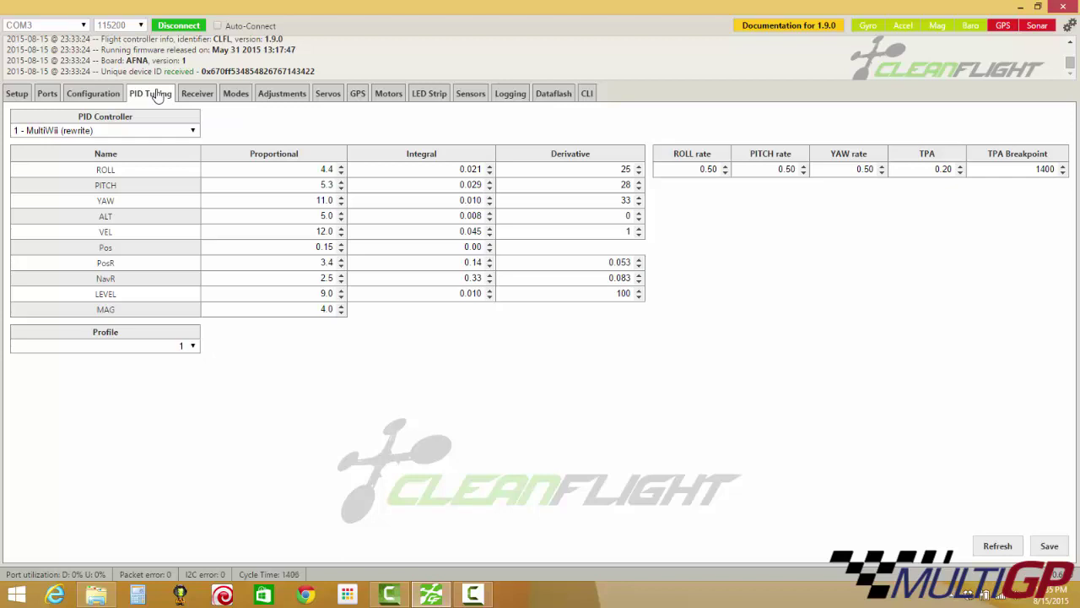
click(195, 94)
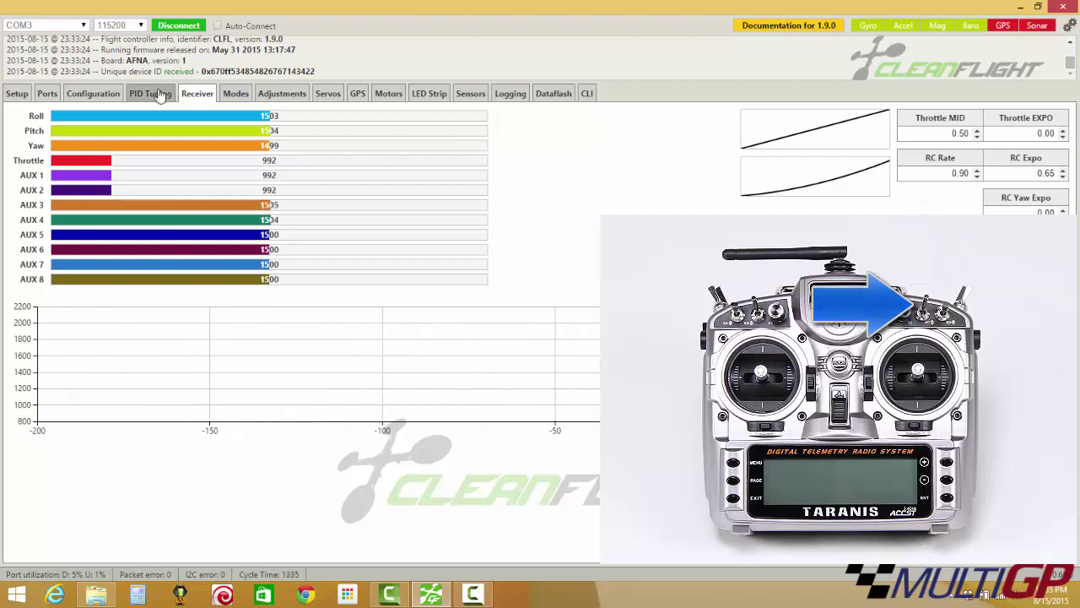
click(152, 94)
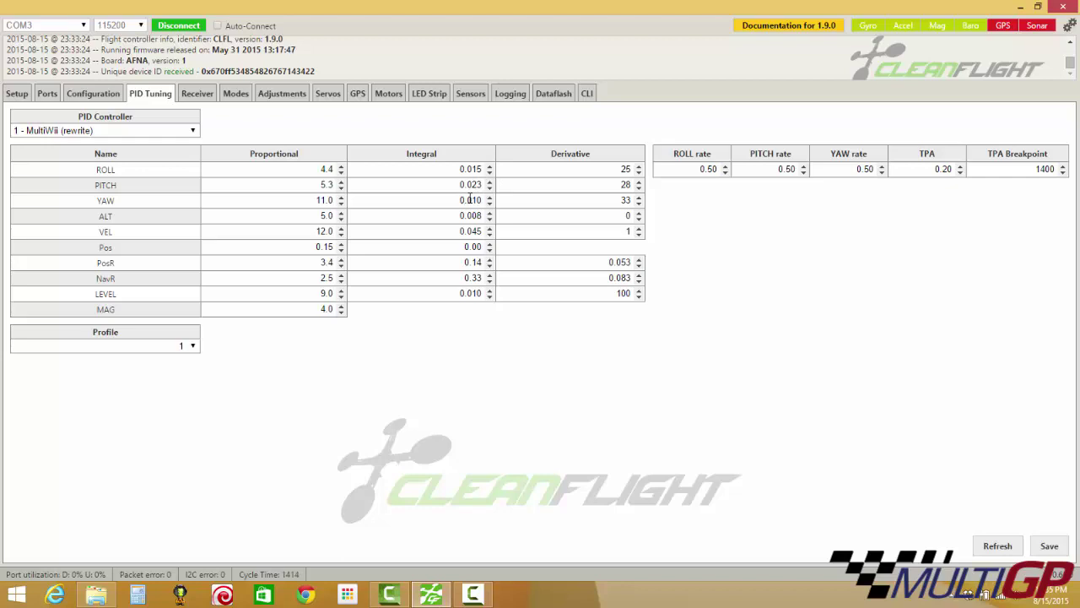
click(197, 94)
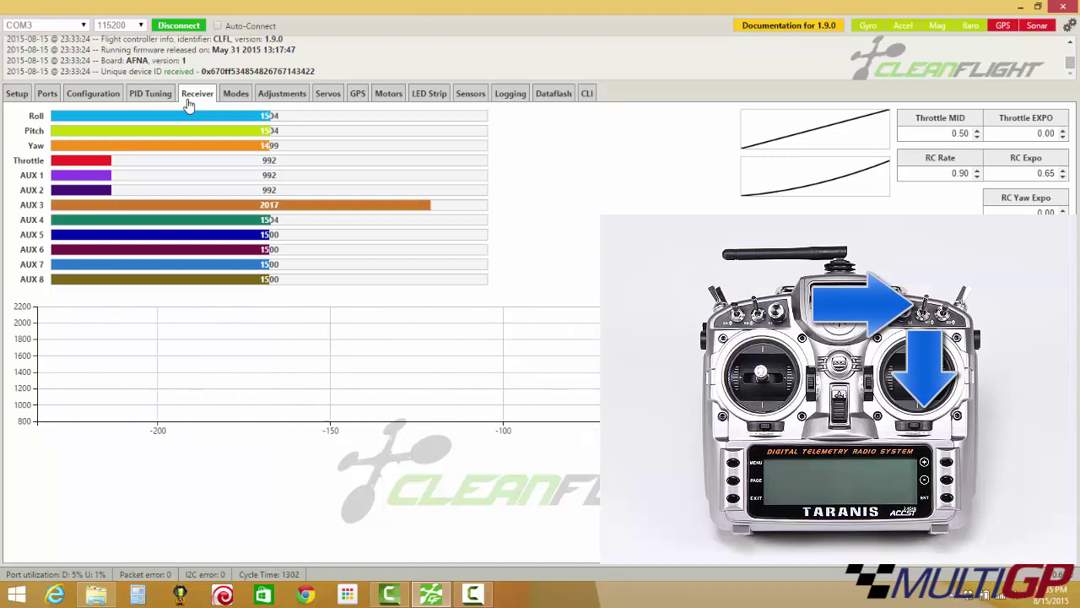
click(150, 93)
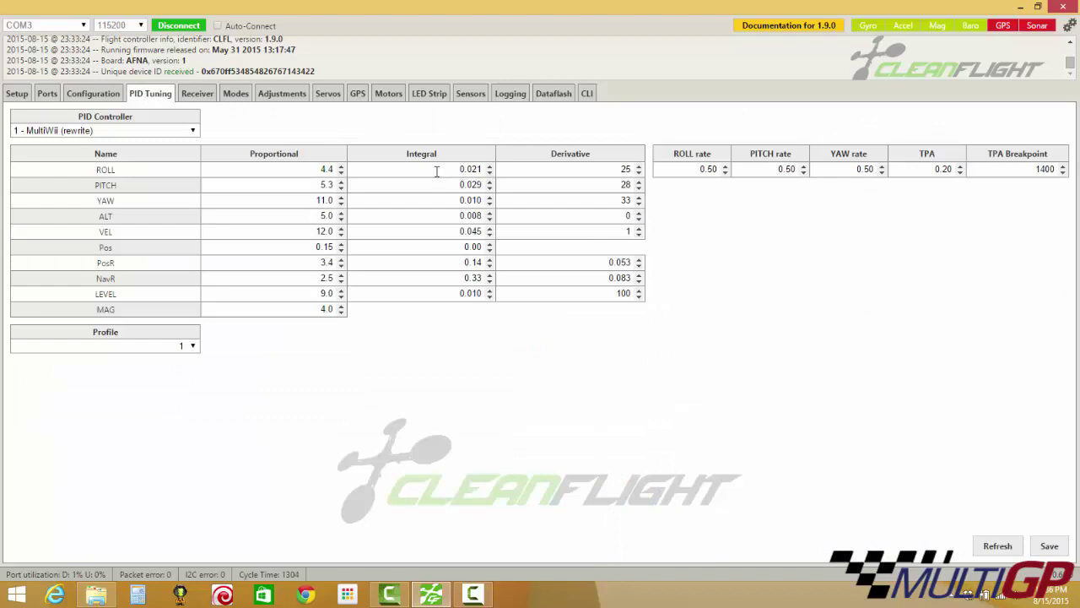